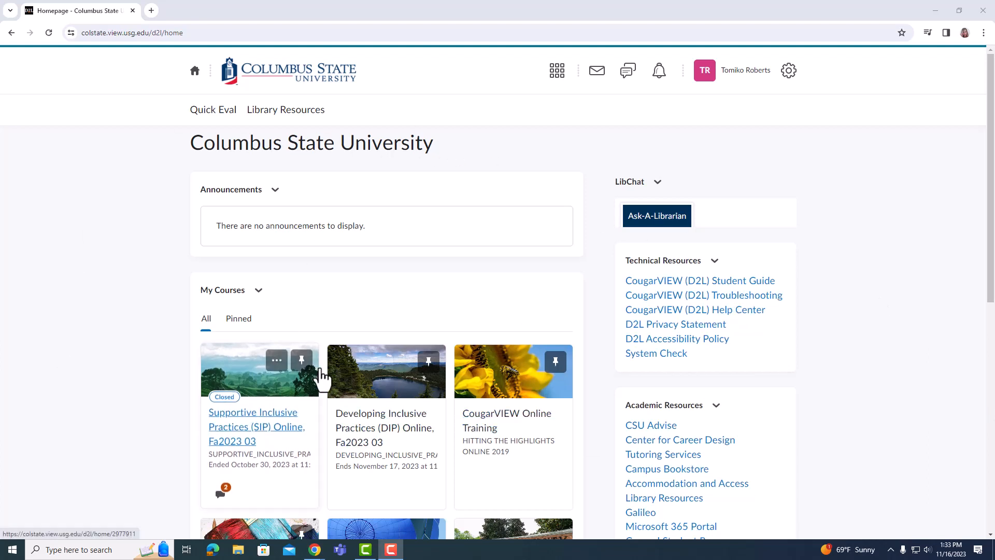
Open the Instructor Sandbox 2023 course from My Courses.
{"action": "scroll", "coordinate": [325, 369], "scroll_direction": "down", "scroll_amount": 2}
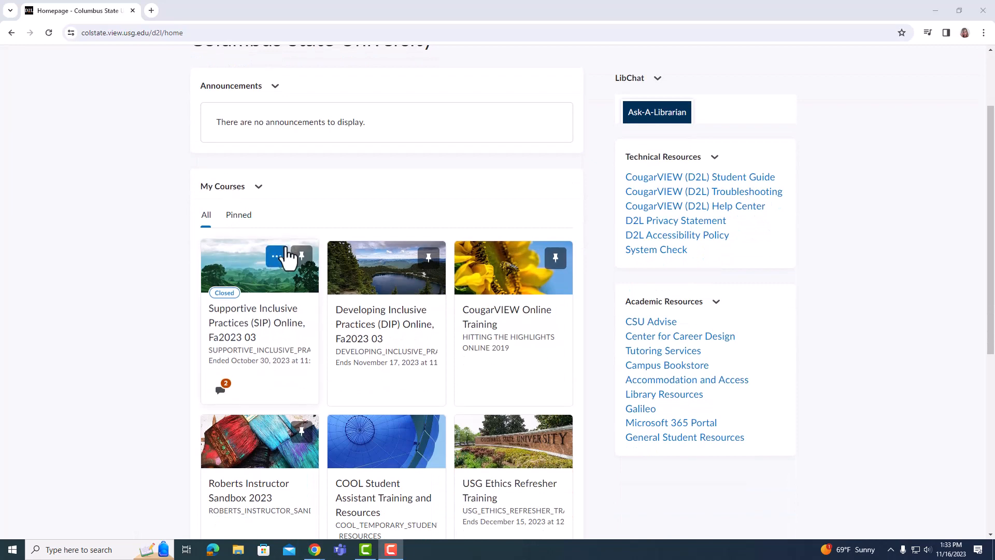
{"action": "scroll", "coordinate": [255, 363], "scroll_direction": "down", "scroll_amount": 3}
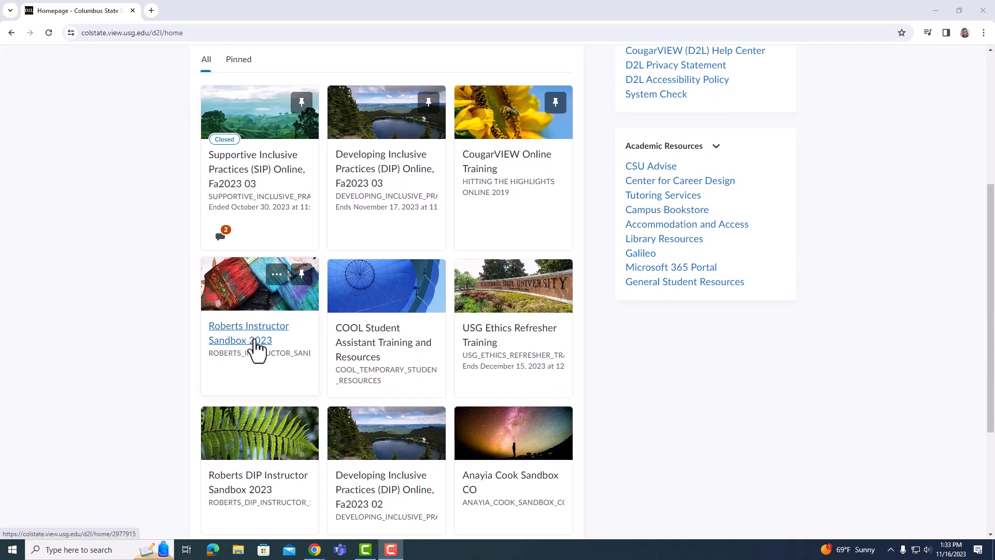
{"action": "left_click", "coordinate": [254, 343]}
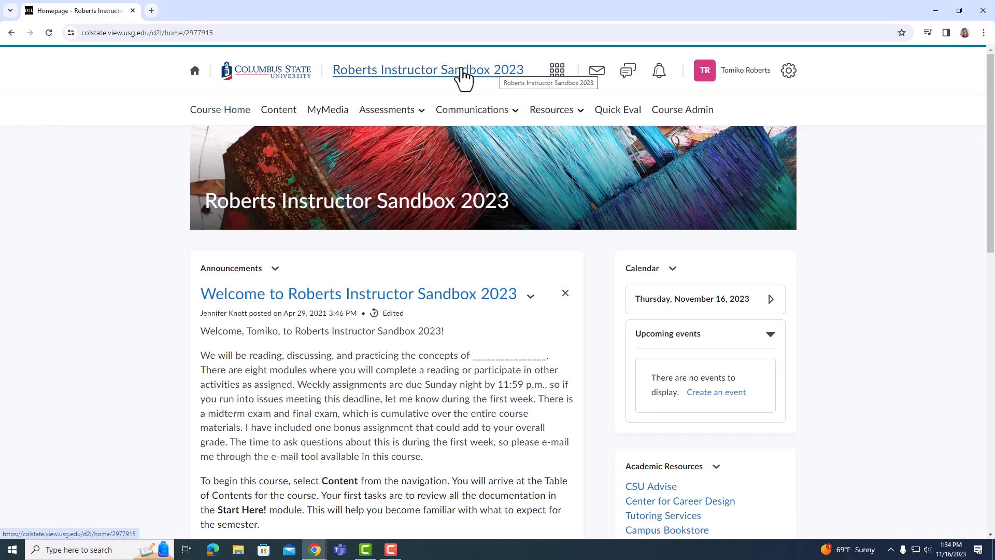
Open the course content and look through the topics of the START HERE! Orientation module.
{"action": "left_click", "coordinate": [278, 110]}
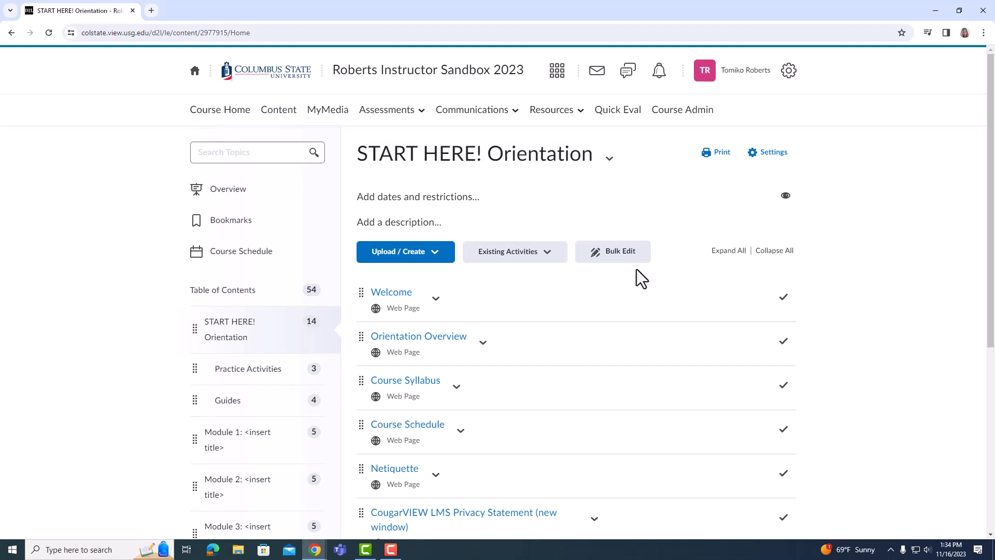
{"action": "scroll", "coordinate": [632, 272], "scroll_direction": "down", "scroll_amount": 3}
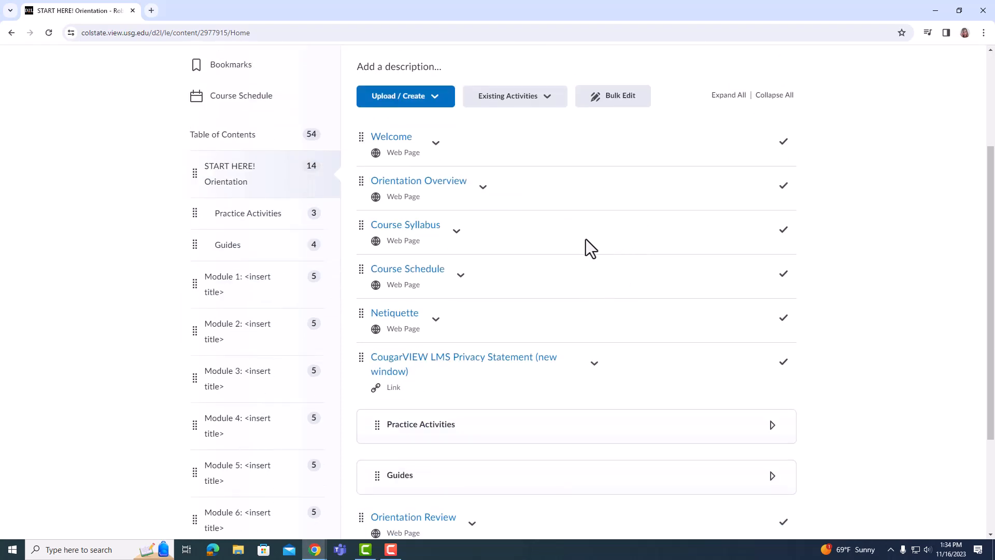
{"action": "scroll", "coordinate": [565, 229], "scroll_direction": "down", "scroll_amount": 1}
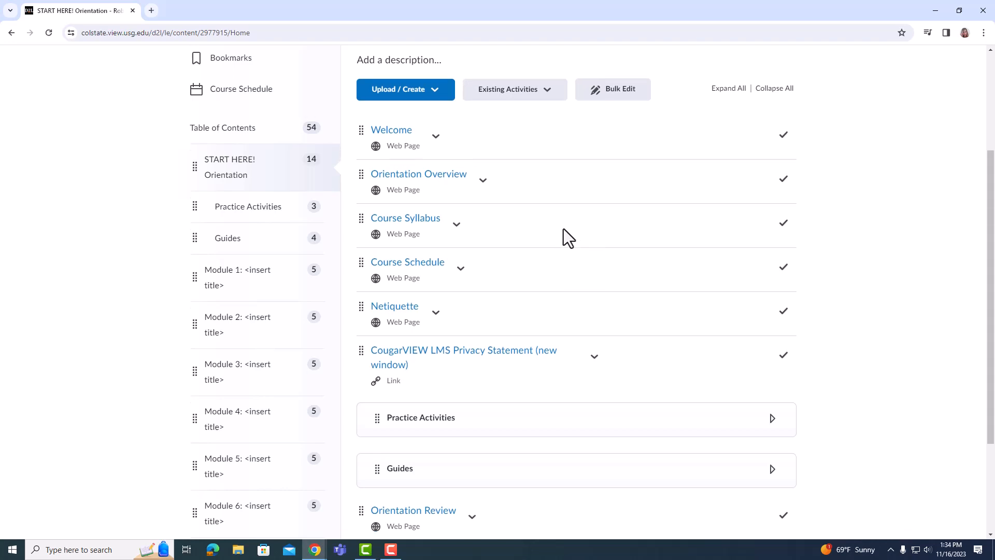
{"action": "scroll", "coordinate": [564, 229], "scroll_direction": "up", "scroll_amount": 4}
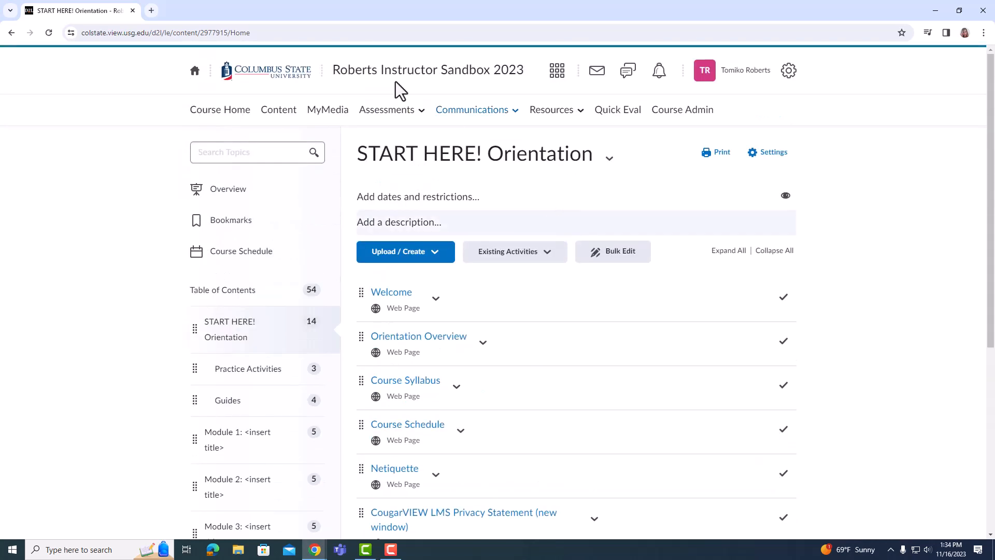
Open MyMedia and examine the course tools offered under Assessments, Communications and Resources.
{"action": "left_click", "coordinate": [320, 111]}
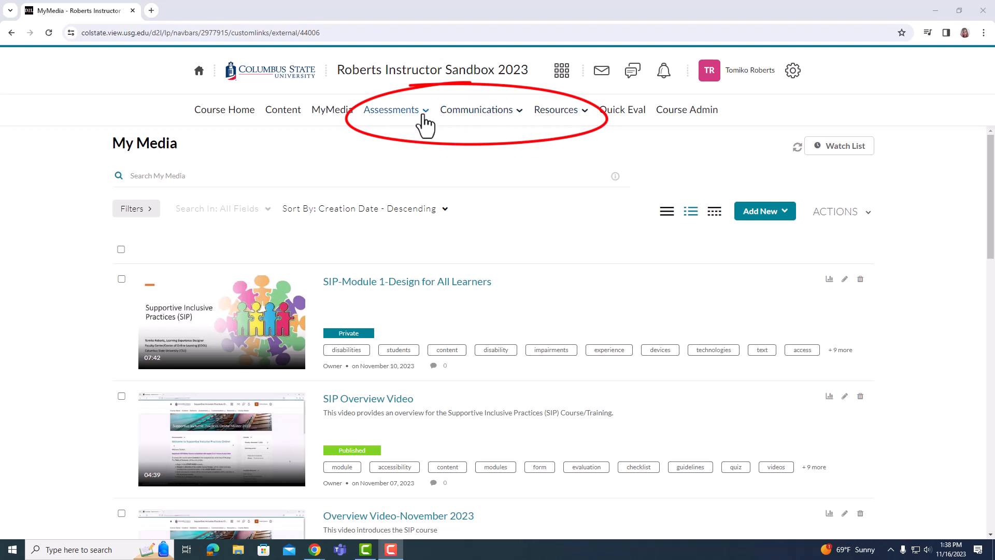
{"action": "left_click", "coordinate": [423, 115]}
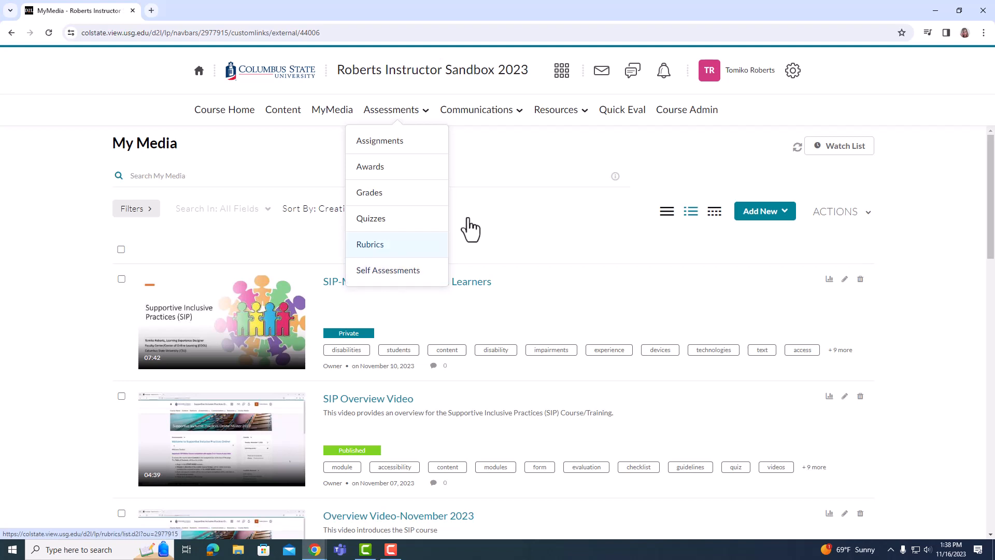
{"action": "left_click", "coordinate": [524, 109]}
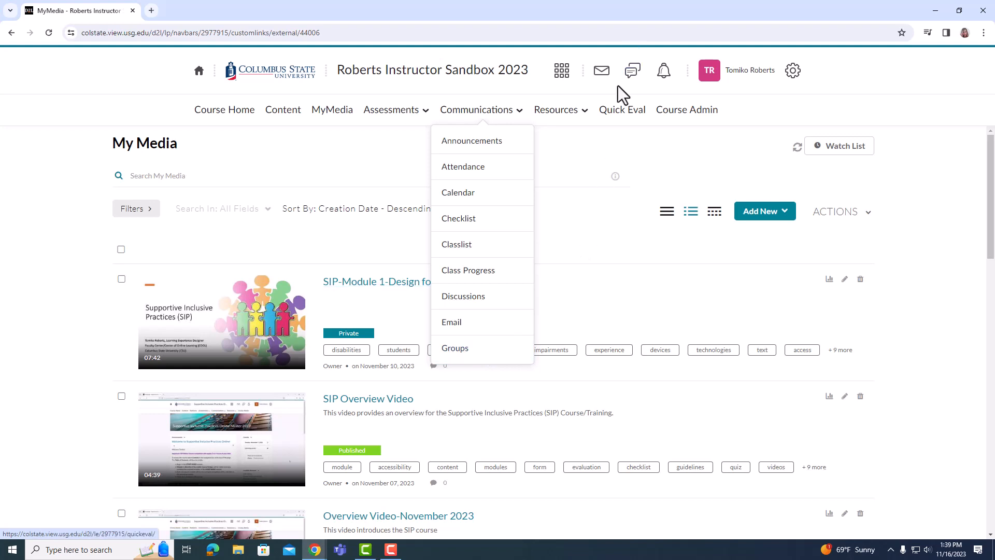
{"action": "left_click", "coordinate": [586, 113]}
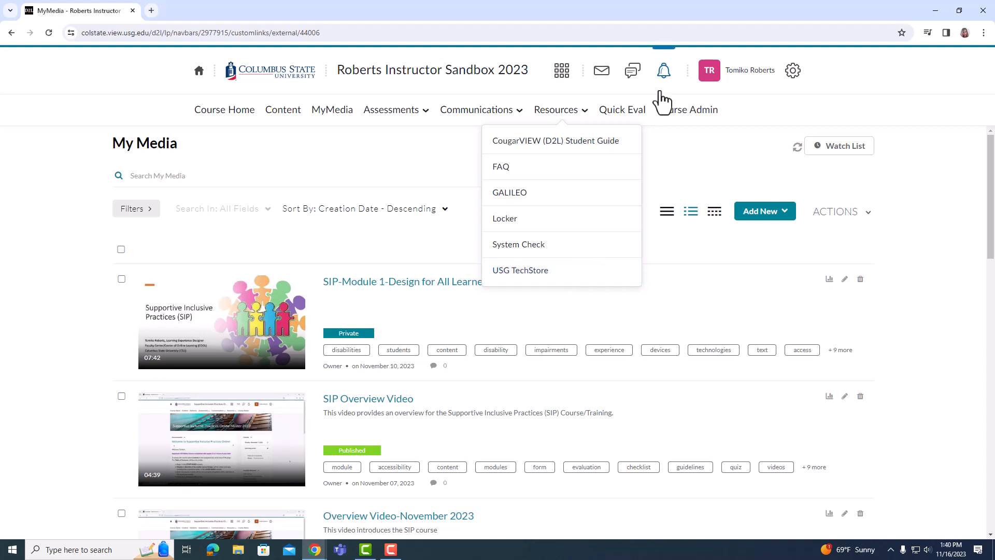
Open Quick Eval for the course and view the items to evaluate by activities.
{"action": "left_click", "coordinate": [636, 110]}
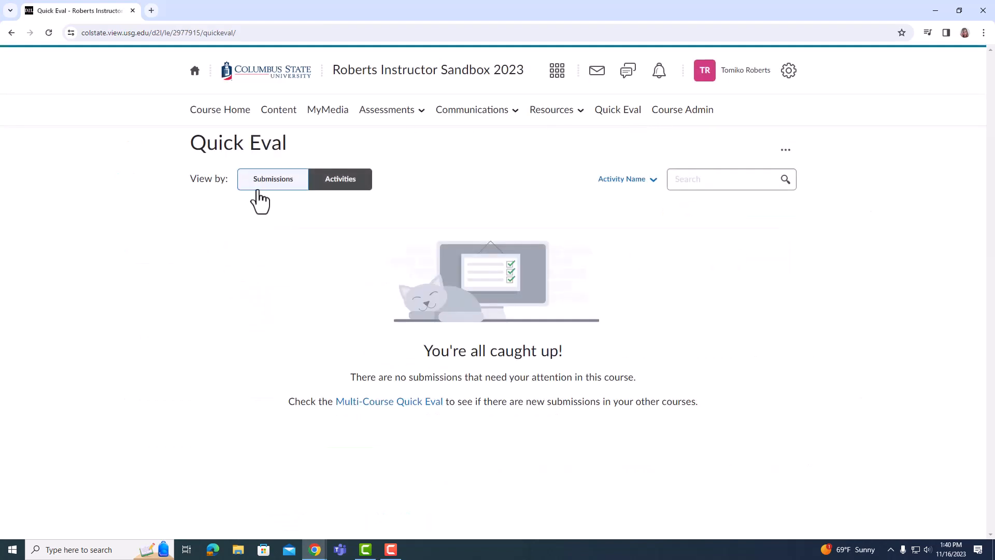
{"action": "left_click", "coordinate": [333, 185]}
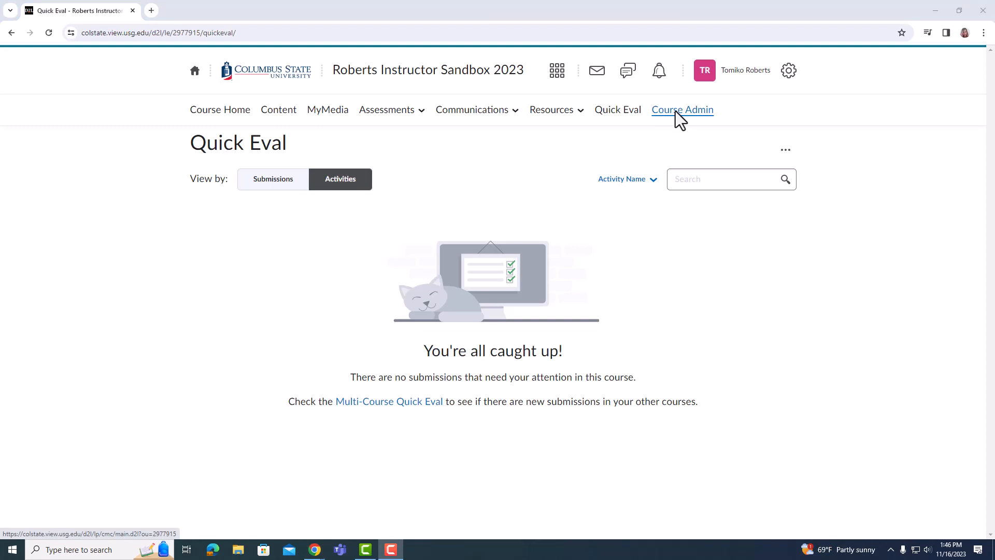
Review the Course Offering Information page from Course Admin, then return to the Course Administration overview.
{"action": "left_click", "coordinate": [676, 111]}
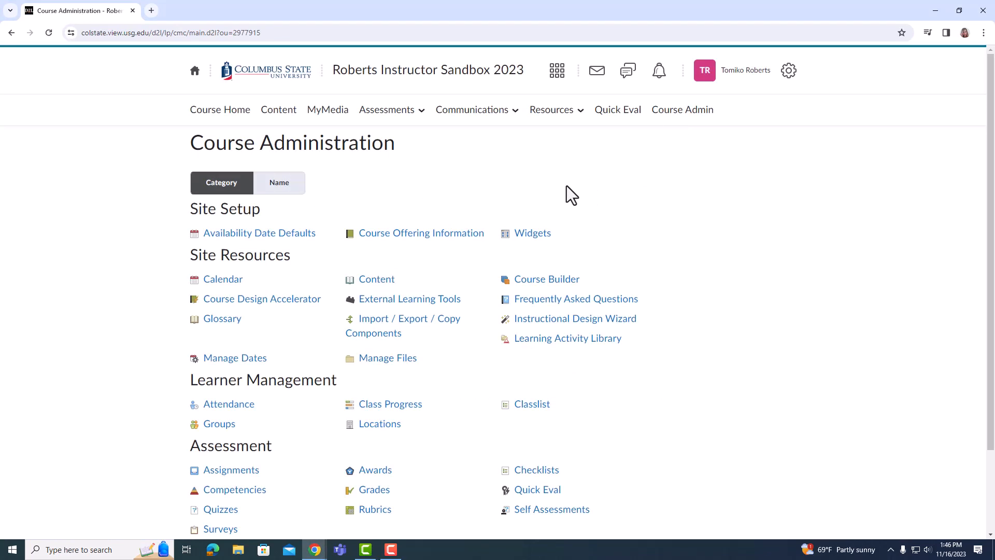
{"action": "left_click", "coordinate": [403, 238]}
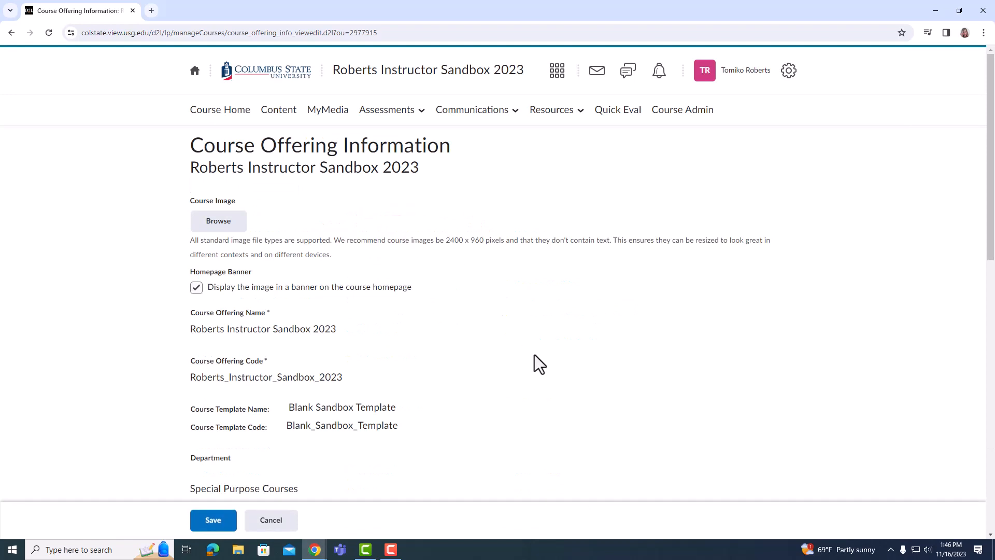
{"action": "scroll", "coordinate": [534, 357], "scroll_direction": "down", "scroll_amount": 12}
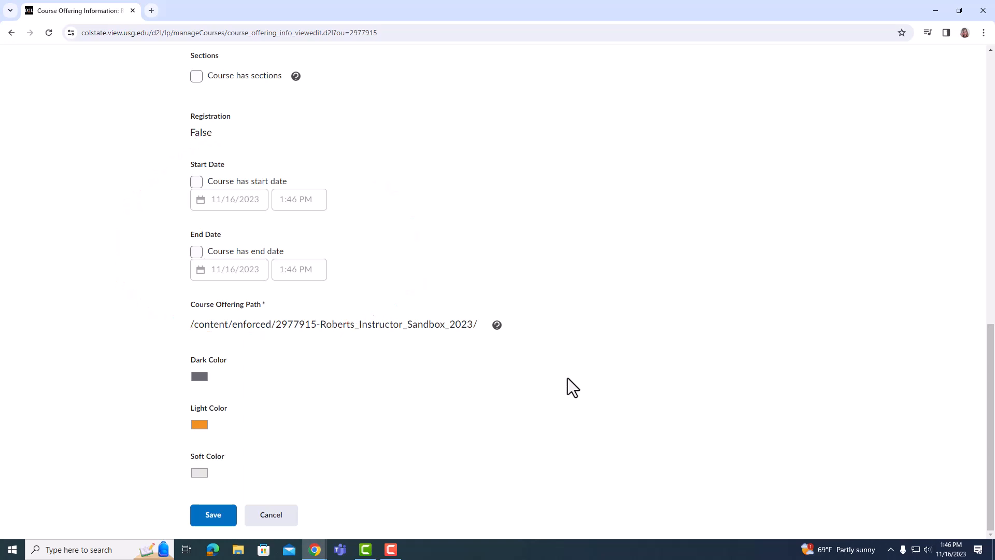
{"action": "scroll", "coordinate": [568, 378], "scroll_direction": "up", "scroll_amount": 5}
{"action": "scroll", "coordinate": [536, 309], "scroll_direction": "up", "scroll_amount": 5}
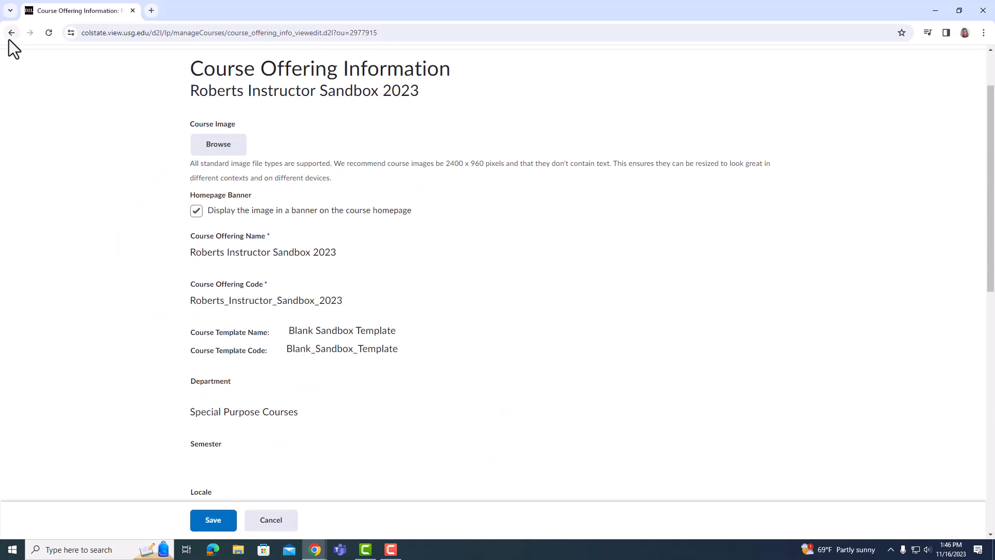
{"action": "left_click", "coordinate": [9, 39]}
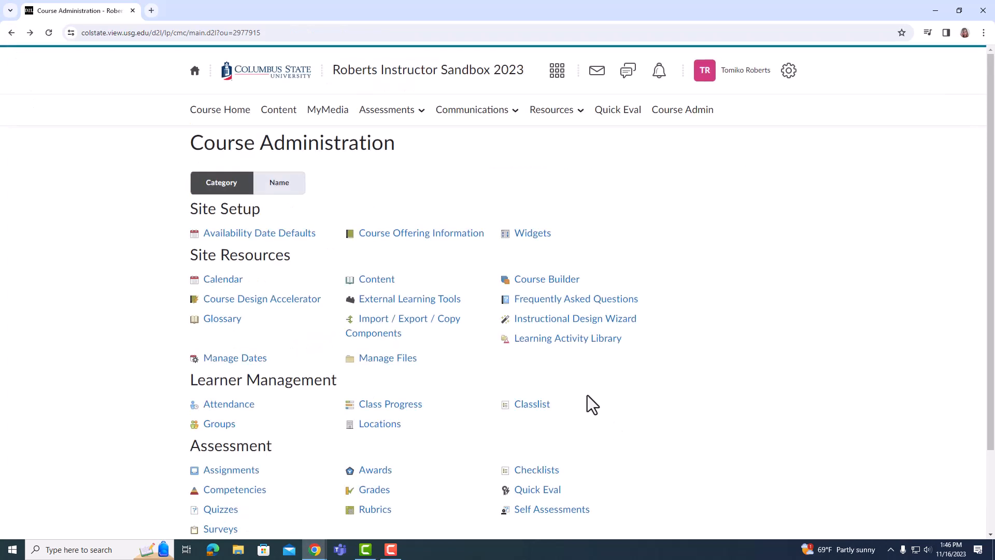
Review the options for importing, exporting and copying course components, then return to Course Administration.
{"action": "left_click", "coordinate": [403, 332]}
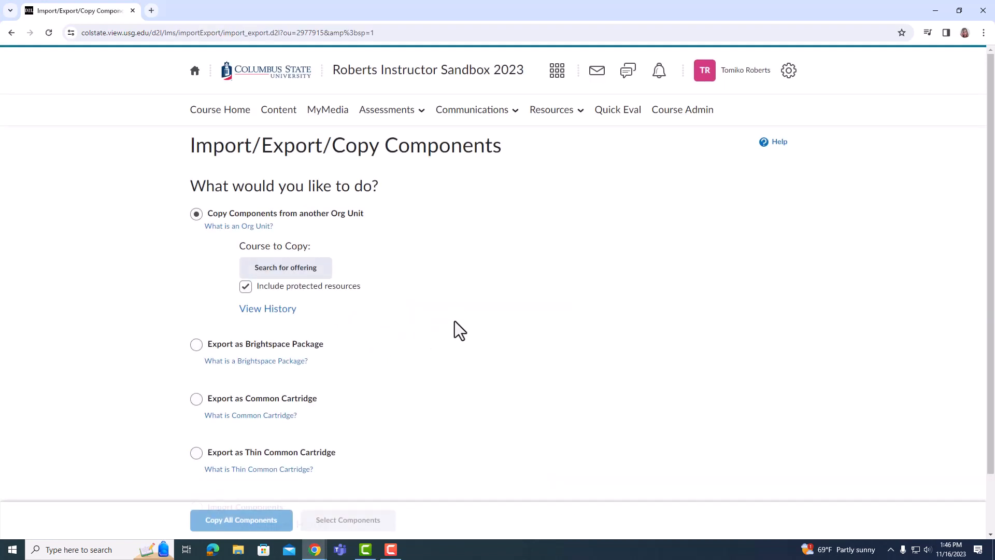
{"action": "scroll", "coordinate": [451, 321], "scroll_direction": "down", "scroll_amount": 1}
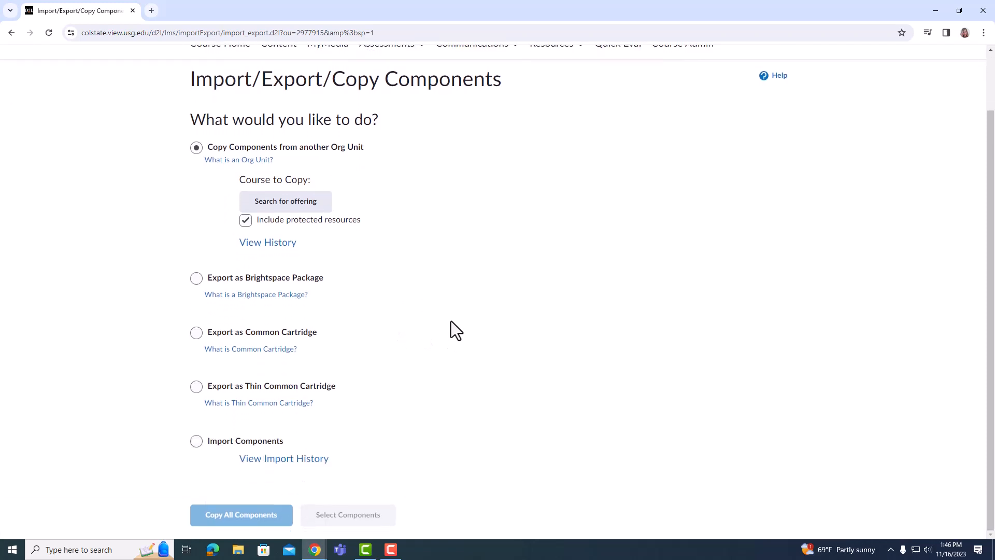
{"action": "scroll", "coordinate": [451, 321], "scroll_direction": "up", "scroll_amount": 1}
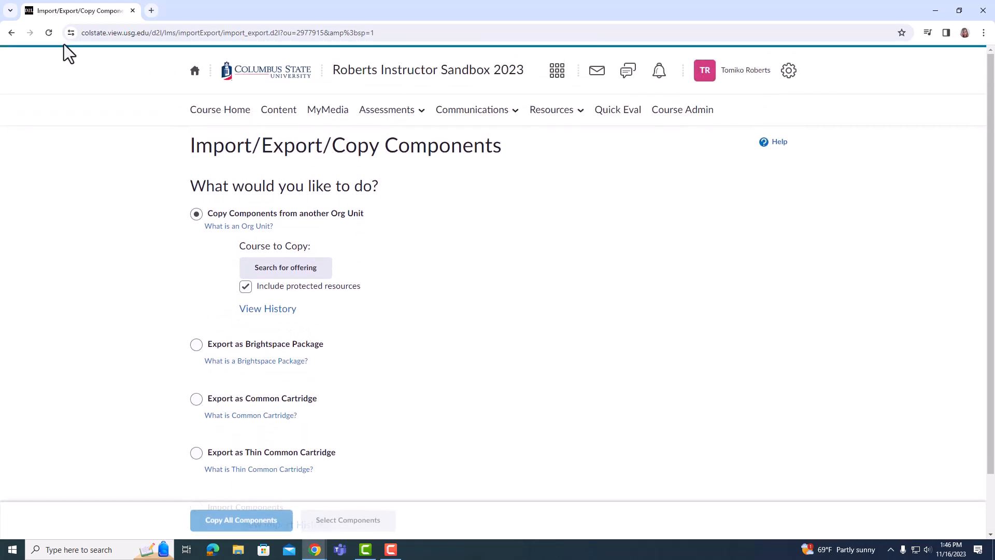
{"action": "left_click", "coordinate": [11, 32]}
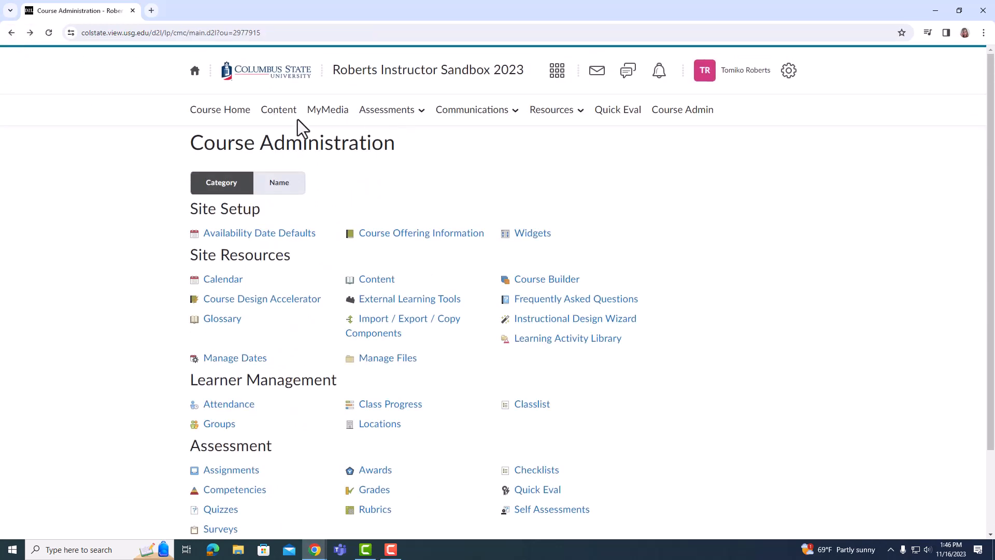
Go to the course homepage and examine the available options for its banner and for the Announcements widget.
{"action": "left_click", "coordinate": [242, 119]}
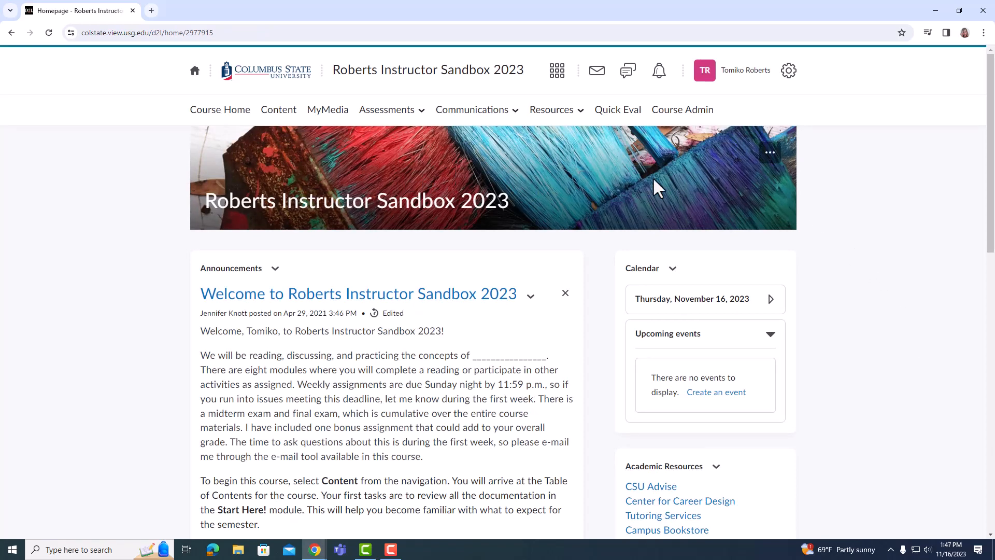
{"action": "left_click", "coordinate": [770, 152]}
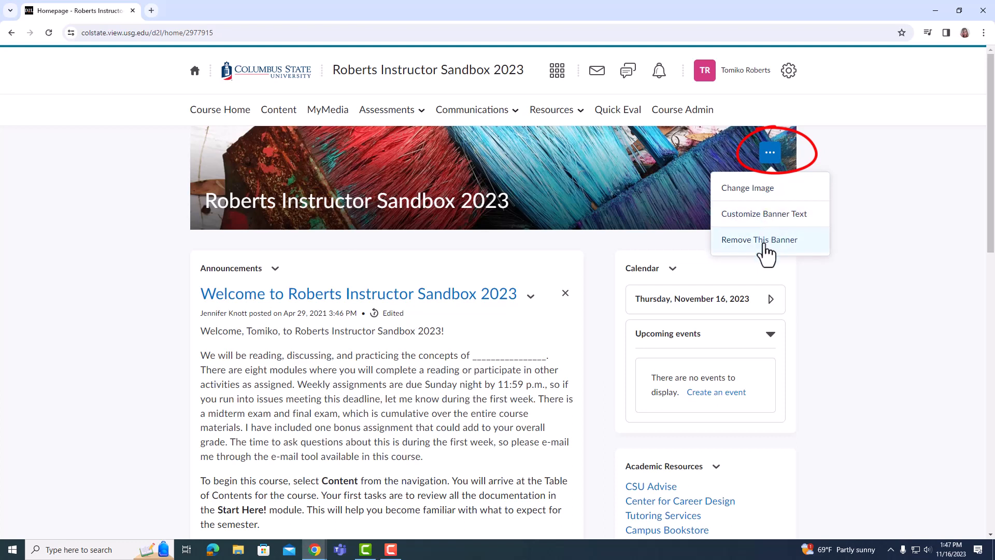
{"action": "left_click", "coordinate": [835, 266]}
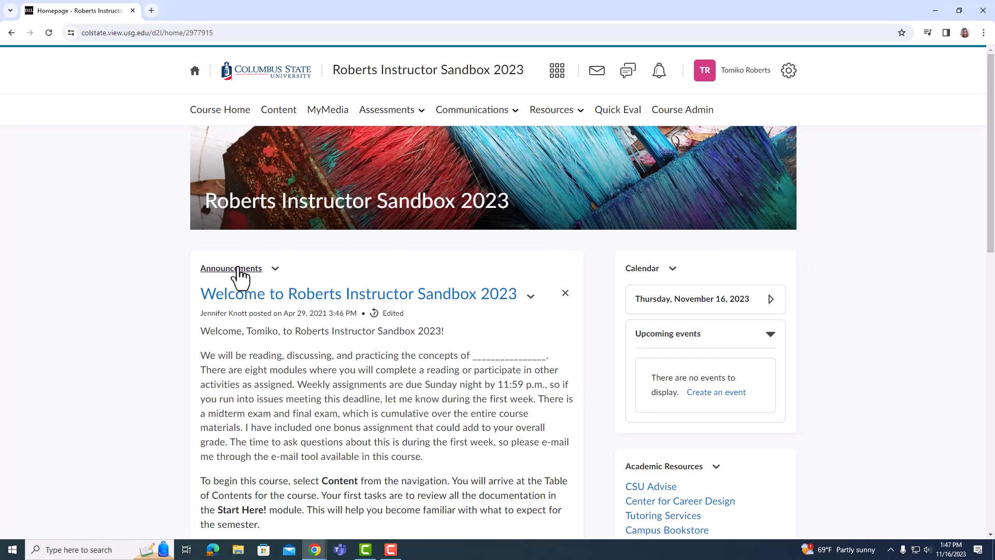
{"action": "left_click", "coordinate": [274, 276]}
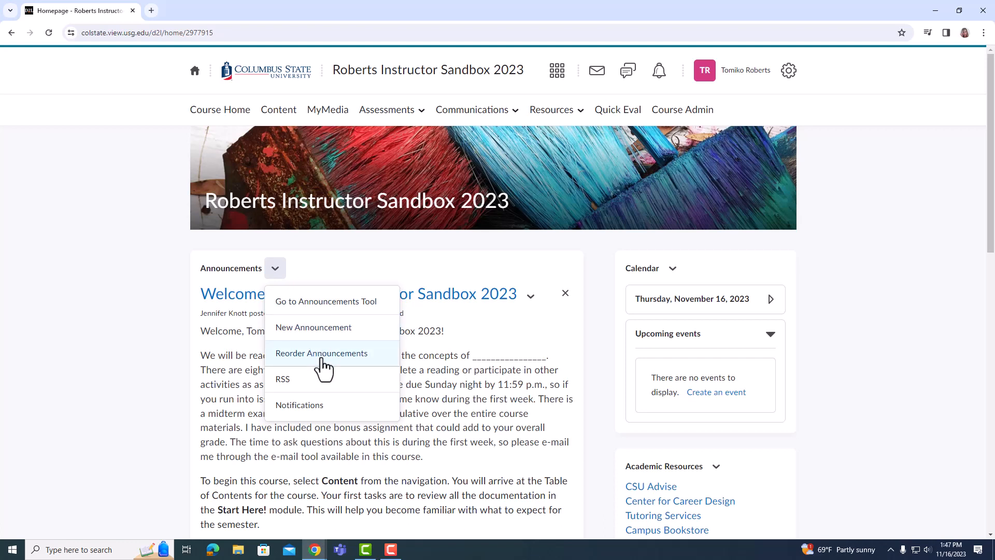
{"action": "left_click", "coordinate": [513, 244]}
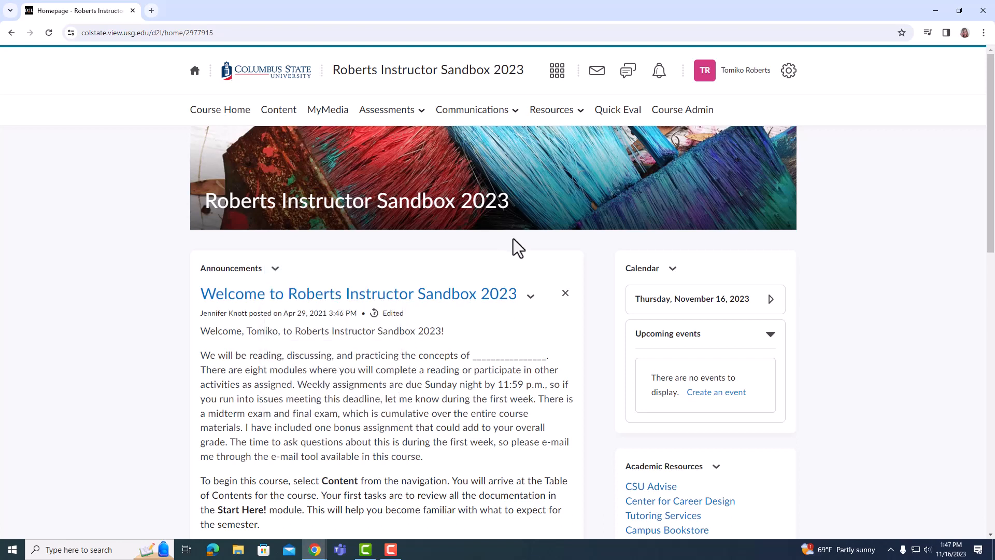
Open the course's welcome announcement for editing, save it as it stands and return to the course homepage.
{"action": "left_click", "coordinate": [531, 301]}
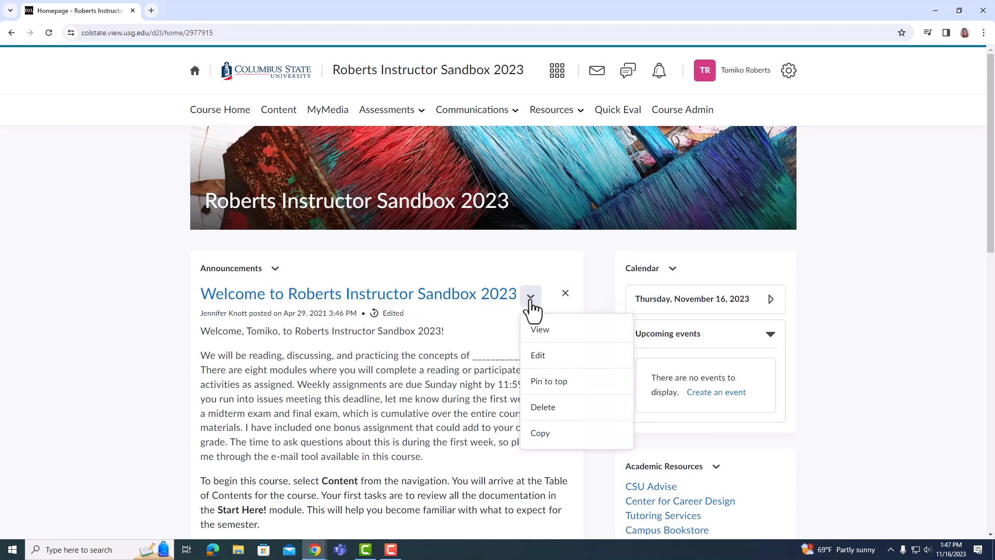
{"action": "left_click", "coordinate": [538, 357]}
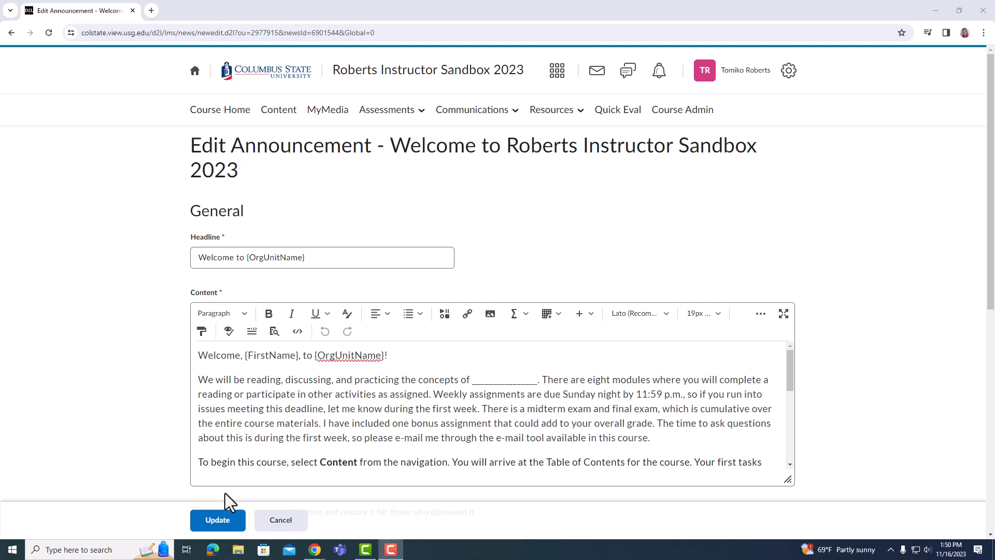
{"action": "left_click", "coordinate": [219, 524]}
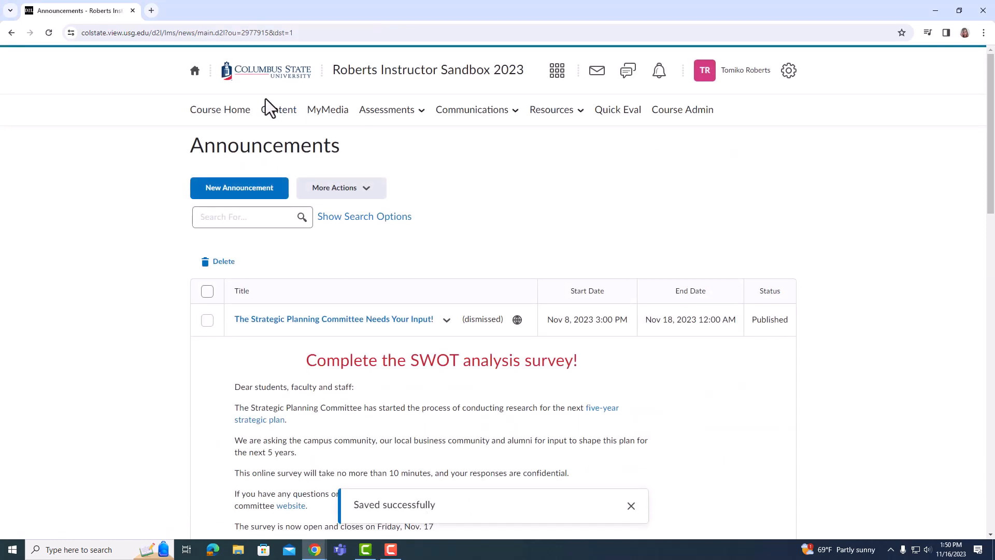
{"action": "left_click", "coordinate": [232, 118]}
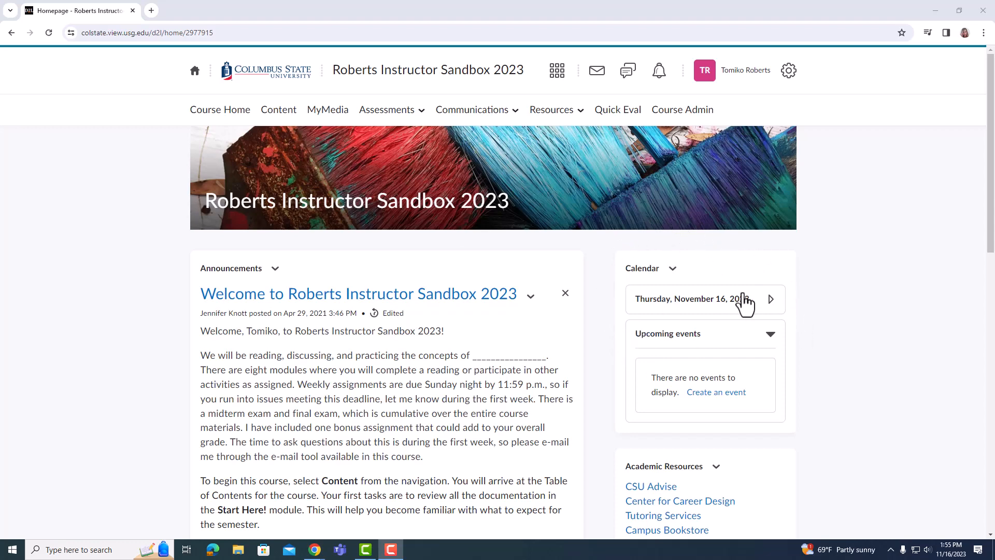
Switch the current role on the course homepage to Student View.
{"action": "scroll", "coordinate": [744, 304], "scroll_direction": "down", "scroll_amount": 4}
{"action": "scroll", "coordinate": [744, 304], "scroll_direction": "down", "scroll_amount": 2}
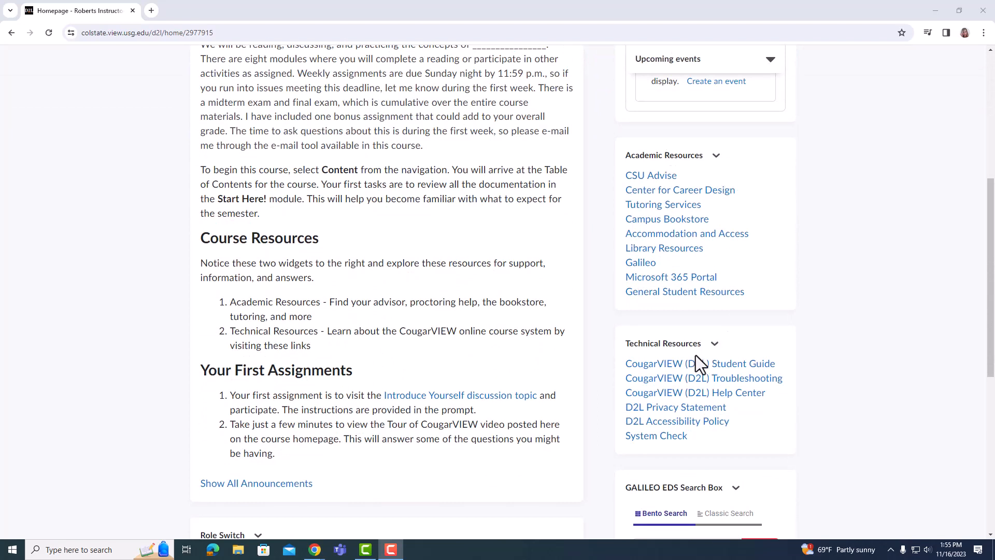
{"action": "scroll", "coordinate": [695, 356], "scroll_direction": "down", "scroll_amount": 2}
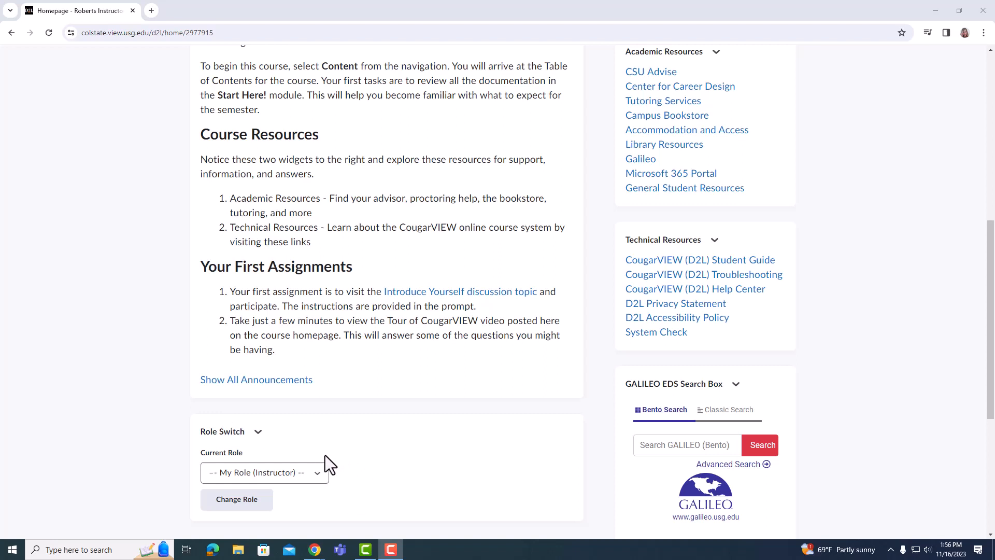
{"action": "left_click", "coordinate": [294, 471]}
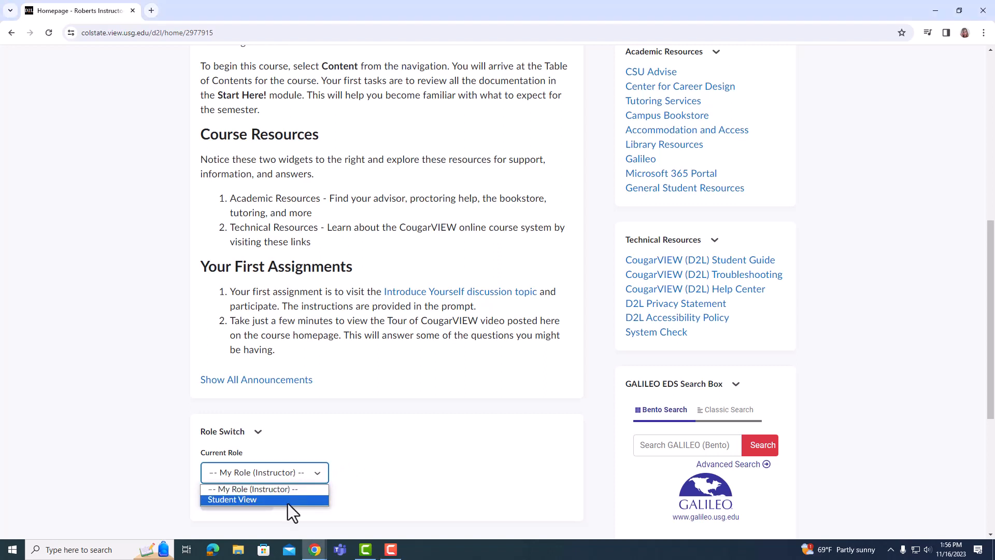
{"action": "left_click", "coordinate": [288, 500]}
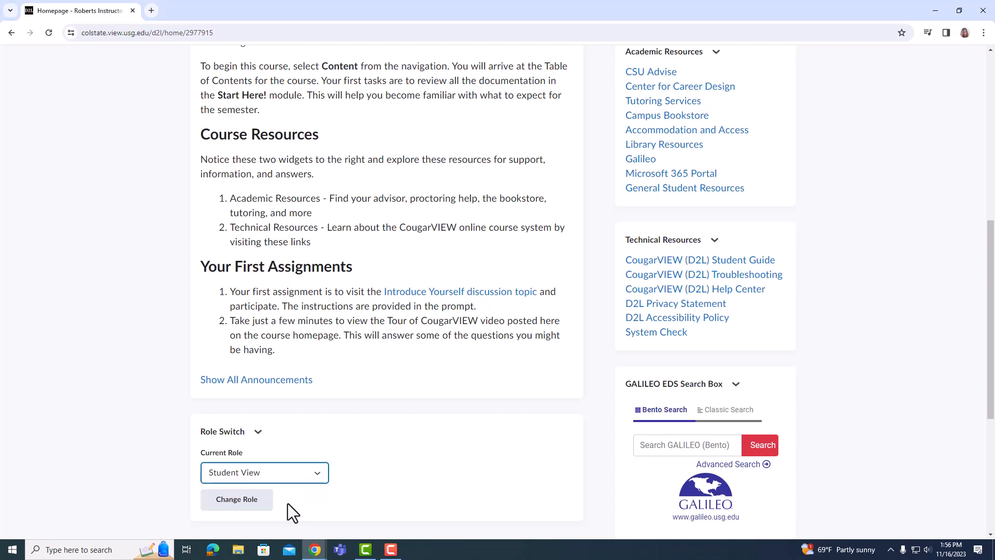
{"action": "left_click", "coordinate": [234, 501]}
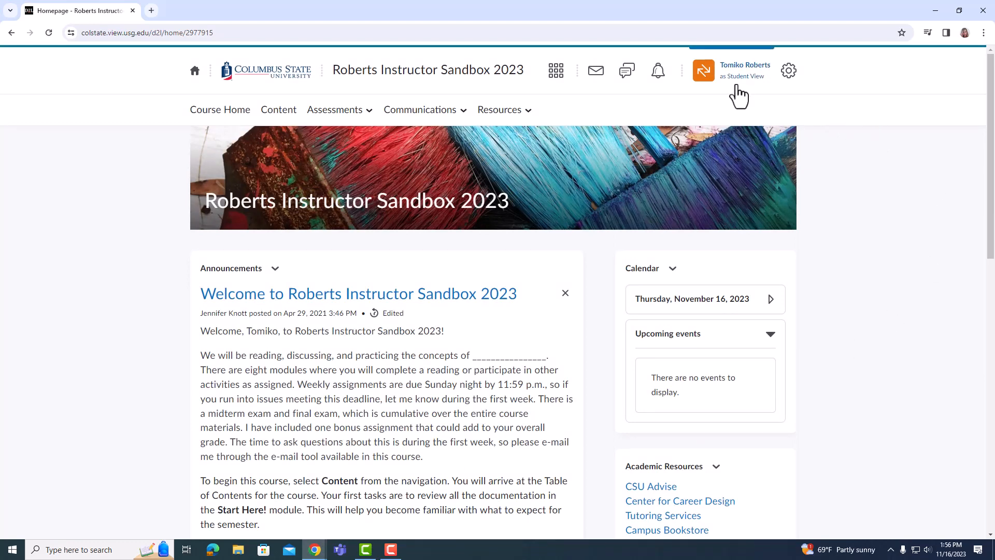
Change the current role from Student View back to My Role (Instructor).
{"action": "scroll", "coordinate": [438, 329], "scroll_direction": "down", "scroll_amount": 5}
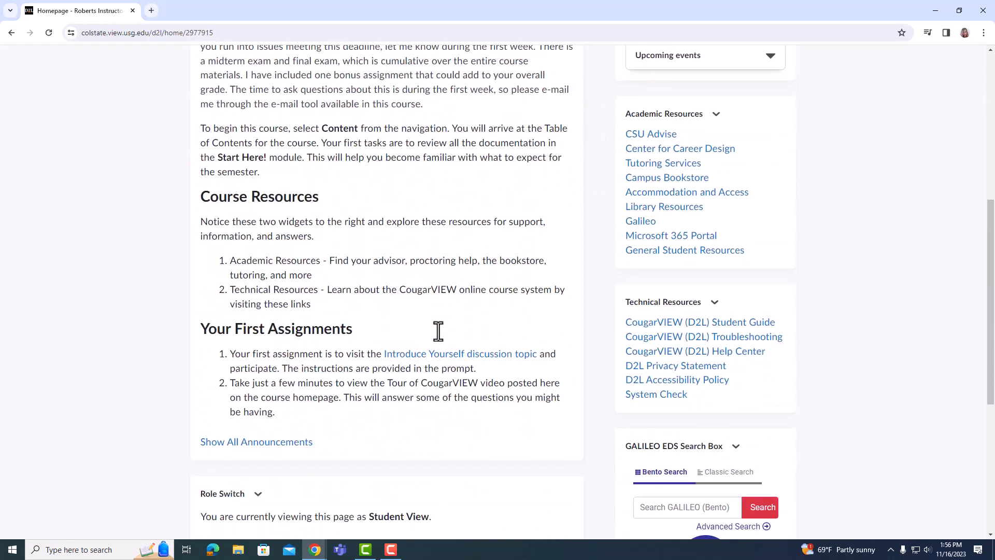
{"action": "scroll", "coordinate": [438, 330], "scroll_direction": "down", "scroll_amount": 3}
{"action": "left_click", "coordinate": [324, 400]}
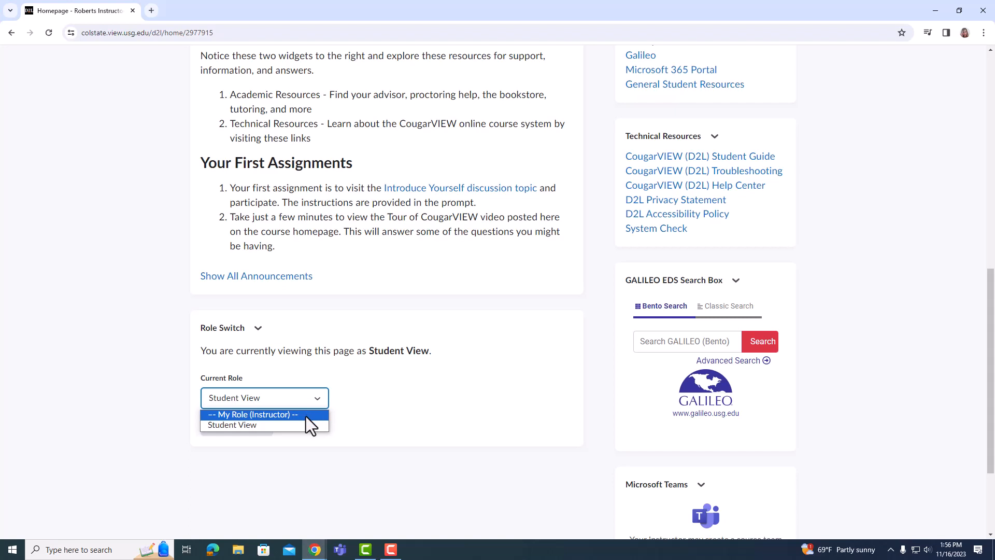
{"action": "left_click", "coordinate": [306, 415]}
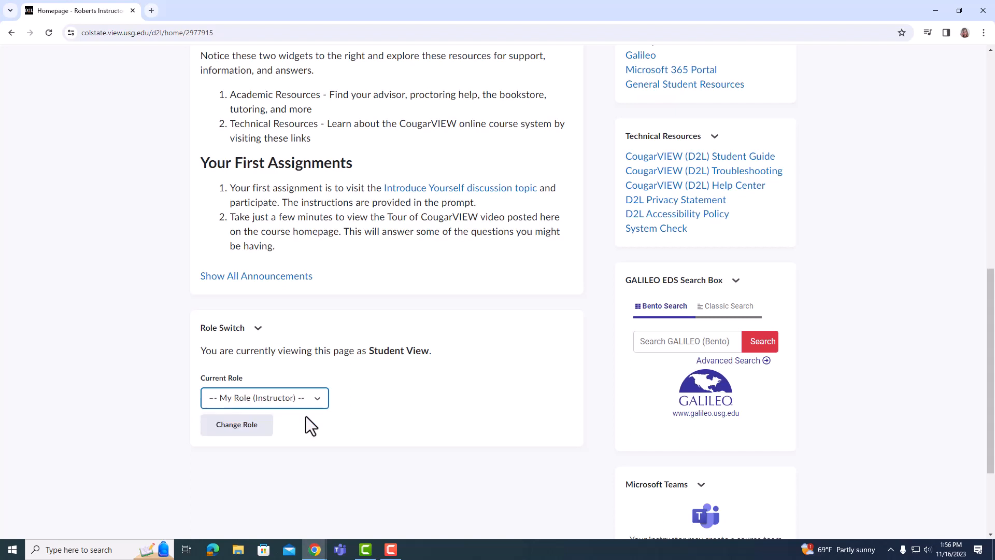
{"action": "left_click", "coordinate": [254, 428]}
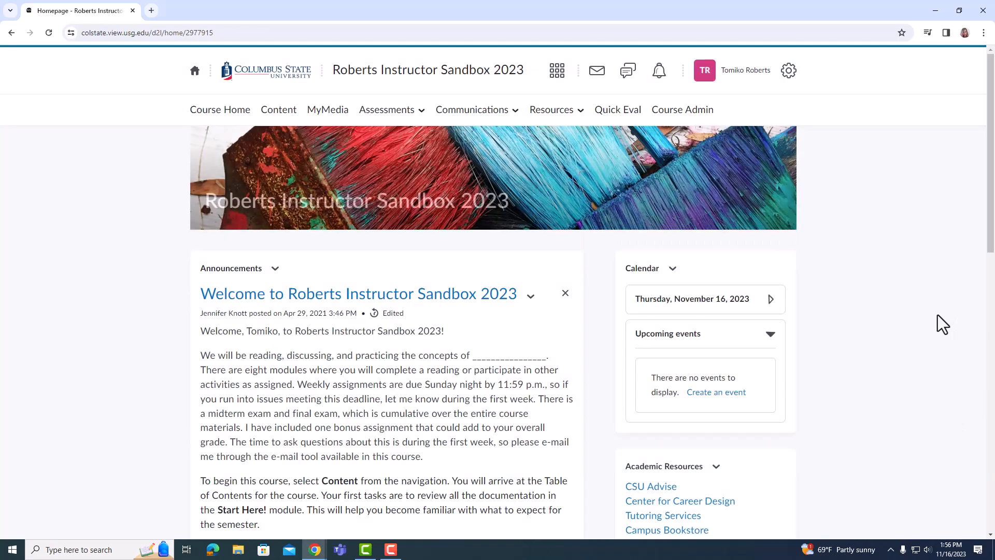